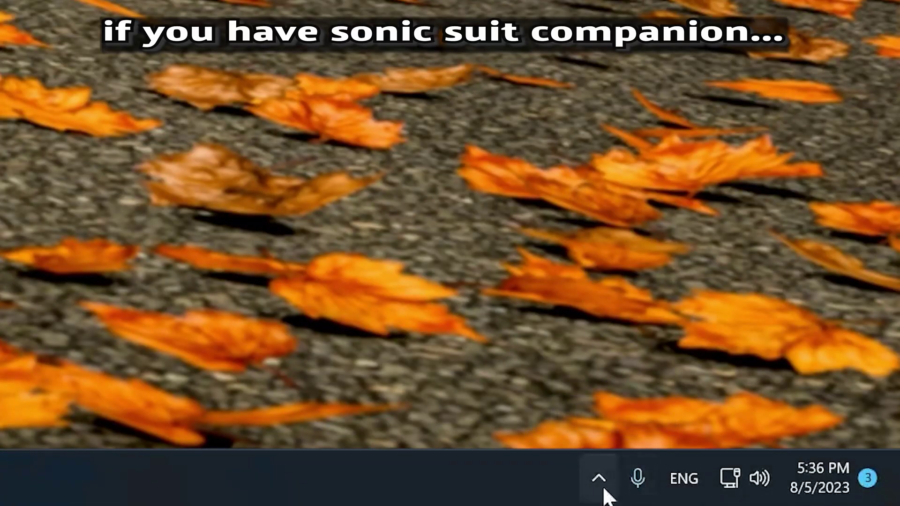
Exit the Sonic Studio companion app running in the background among the hidden tray apps.
left_click(598, 483)
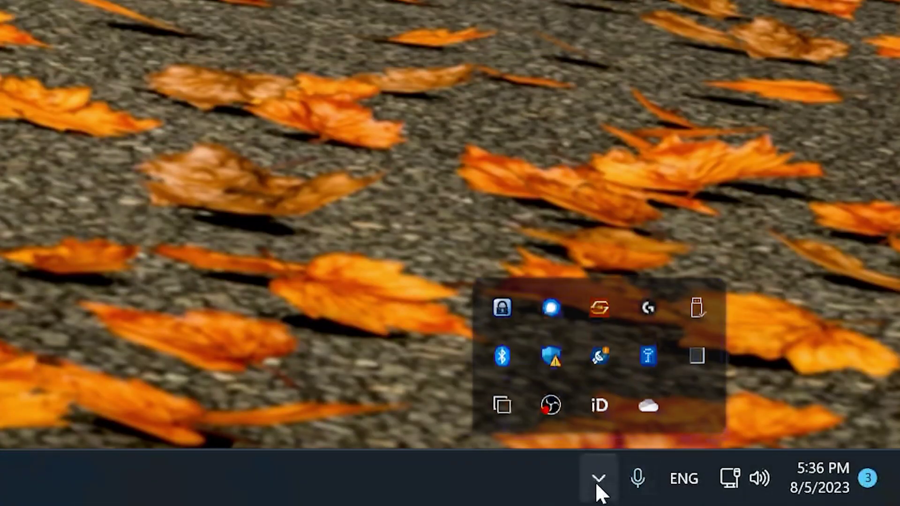
right_click(597, 303)
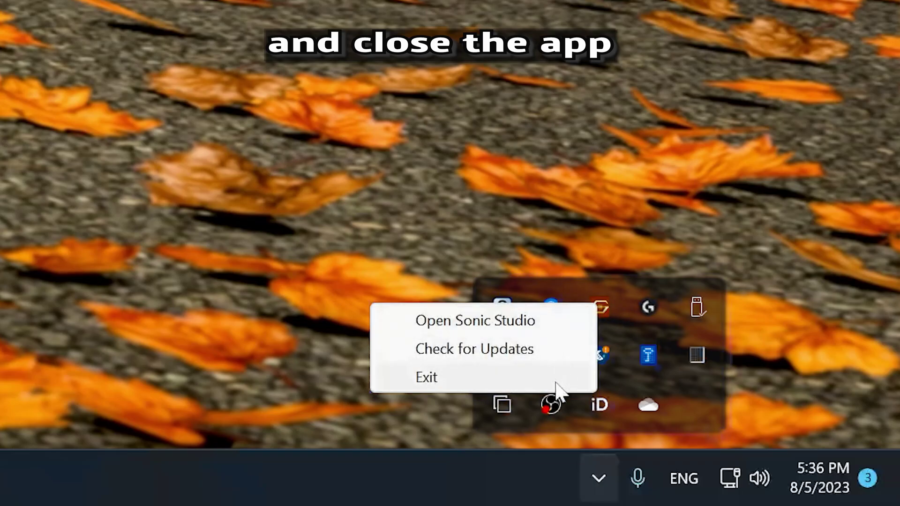
left_click(495, 378)
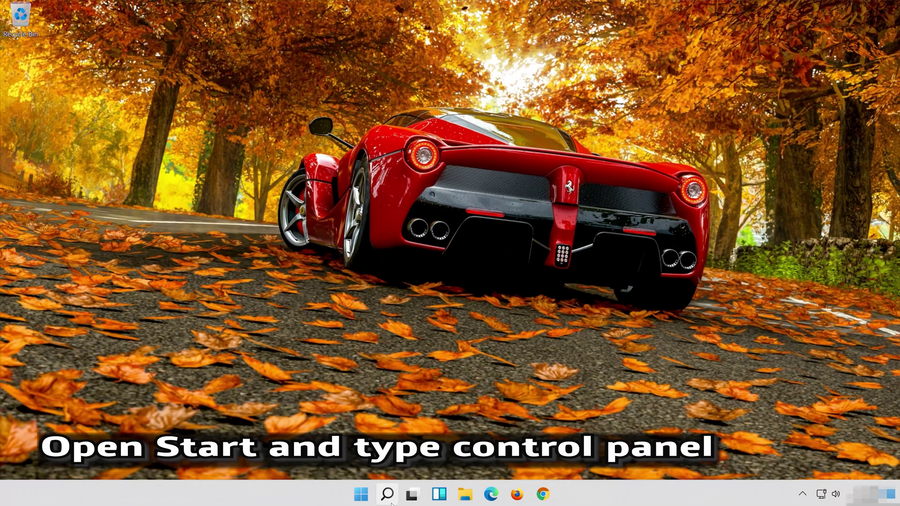
Search Windows for "control panel", open it, and bring up the Sound settings in the Hardware and Sound category.
left_click(387, 494)
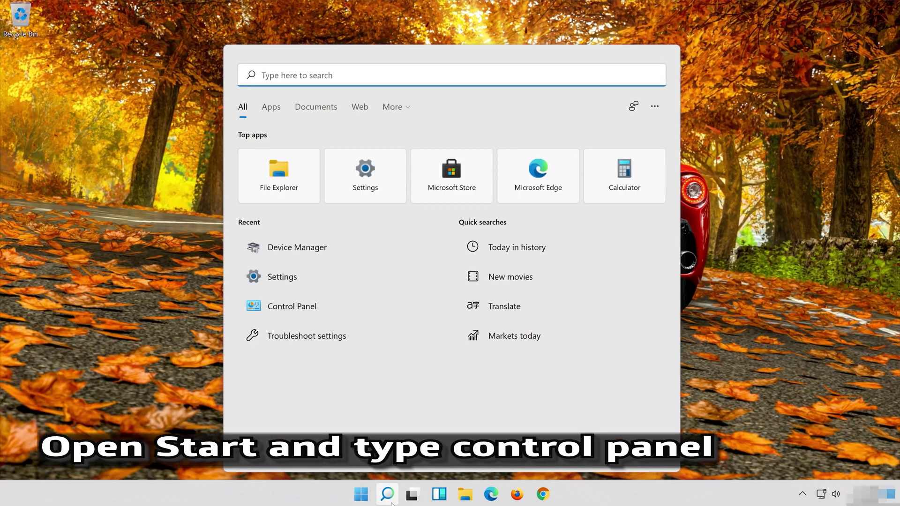
type("contr")
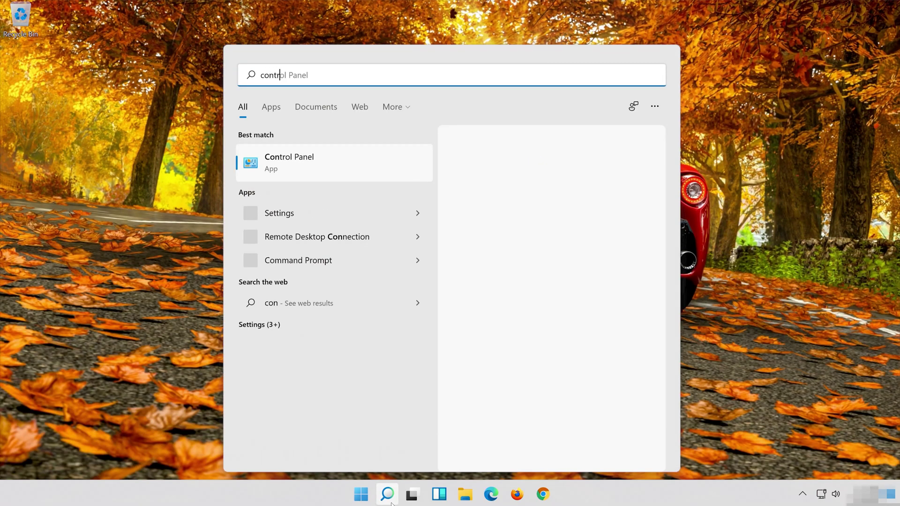
type("ol pan")
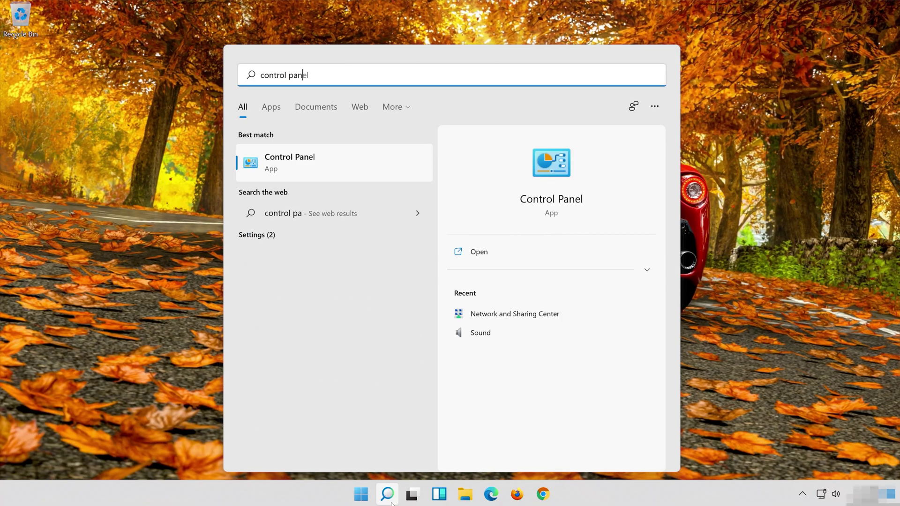
type("el")
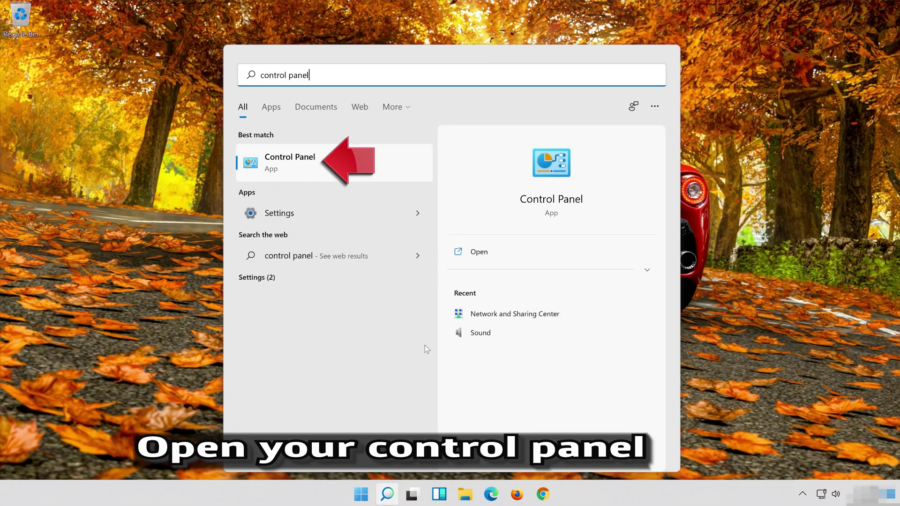
left_click(380, 163)
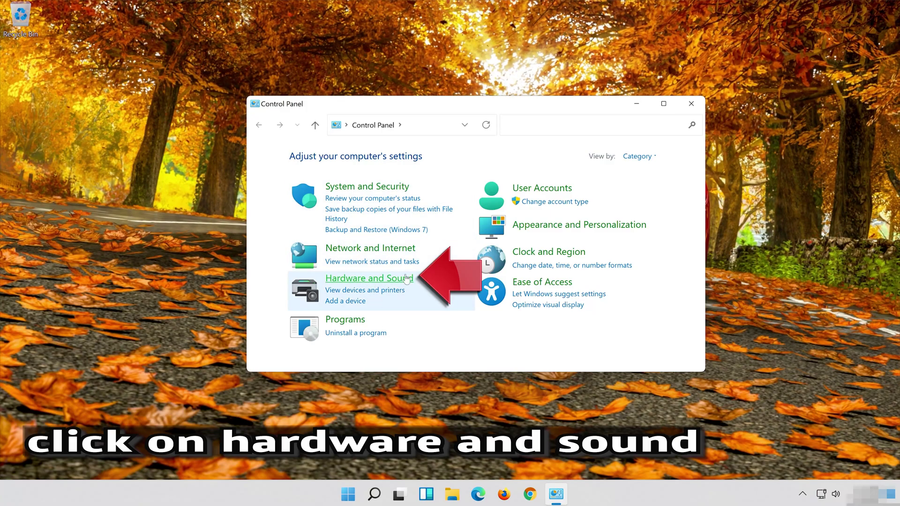
left_click(384, 279)
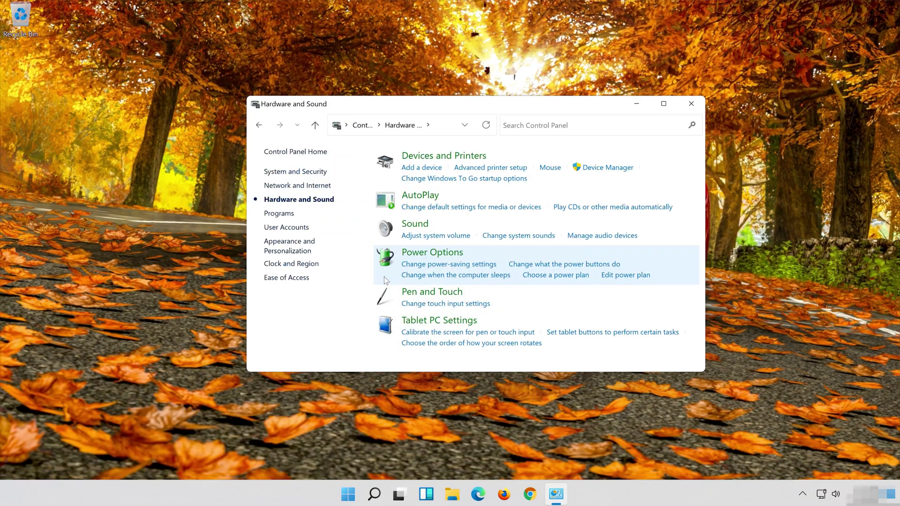
left_click(414, 224)
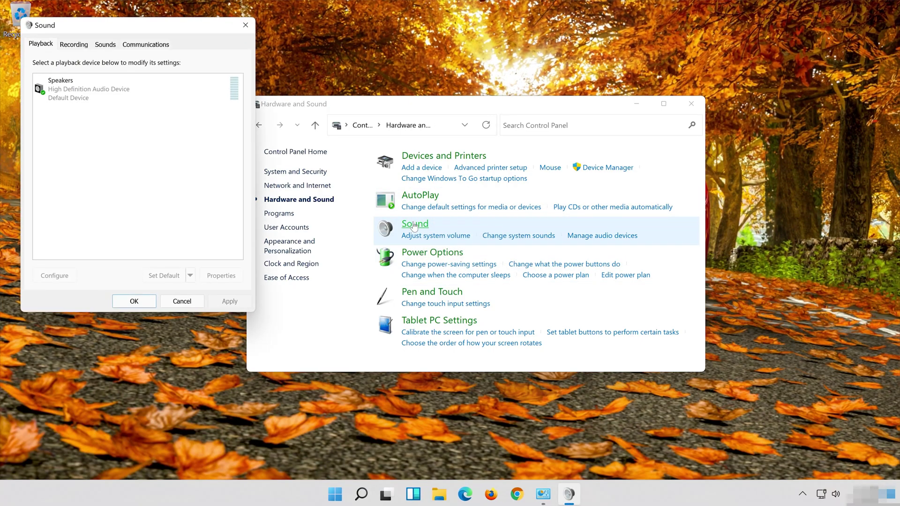
Close the Hardware and Sound window and open the properties of the Speakers playback device.
left_click_drag(150, 33, 473, 101)
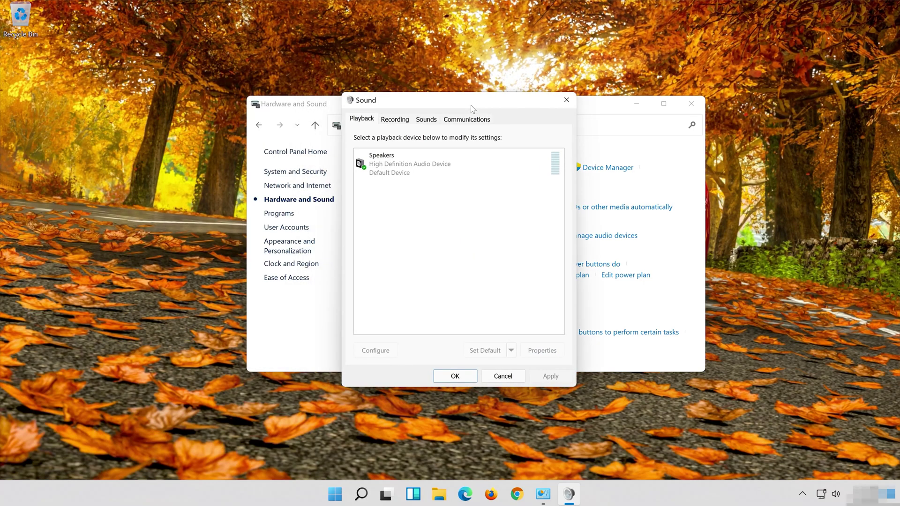
left_click(692, 104)
left_click(432, 152)
left_click(414, 161)
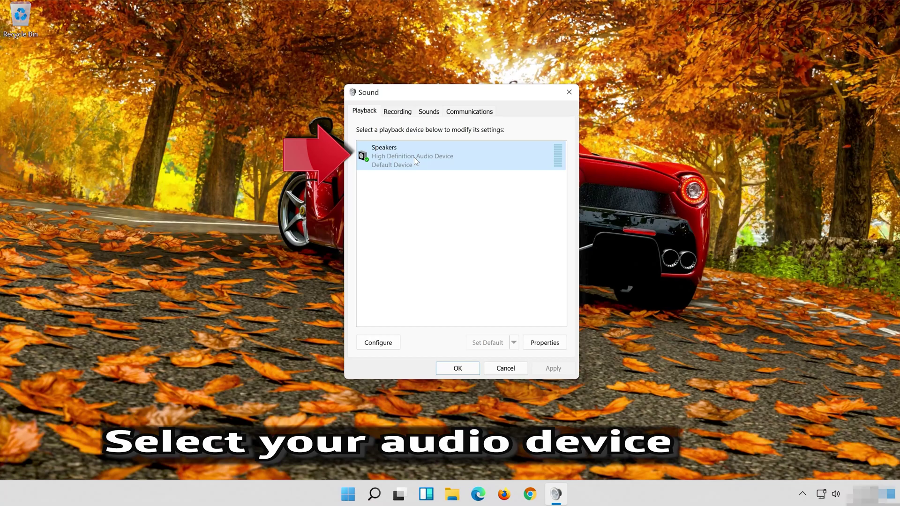
right_click(462, 147)
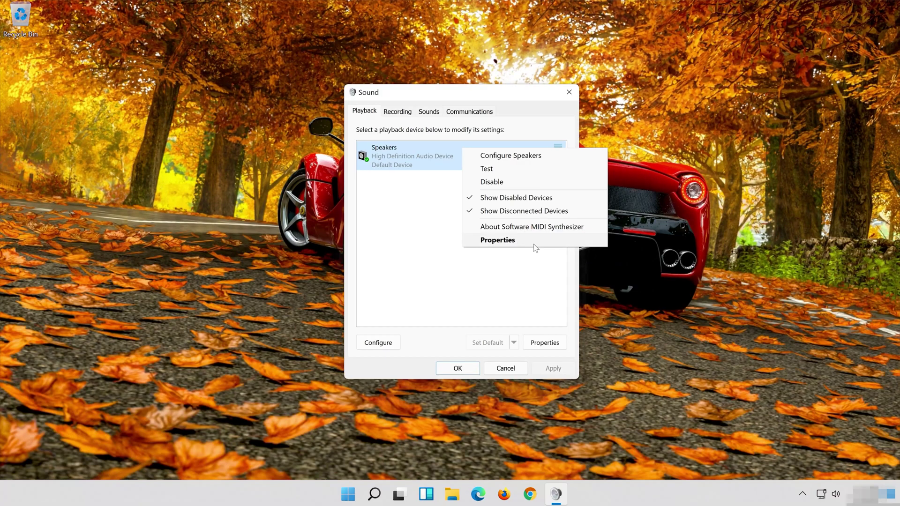
left_click(534, 243)
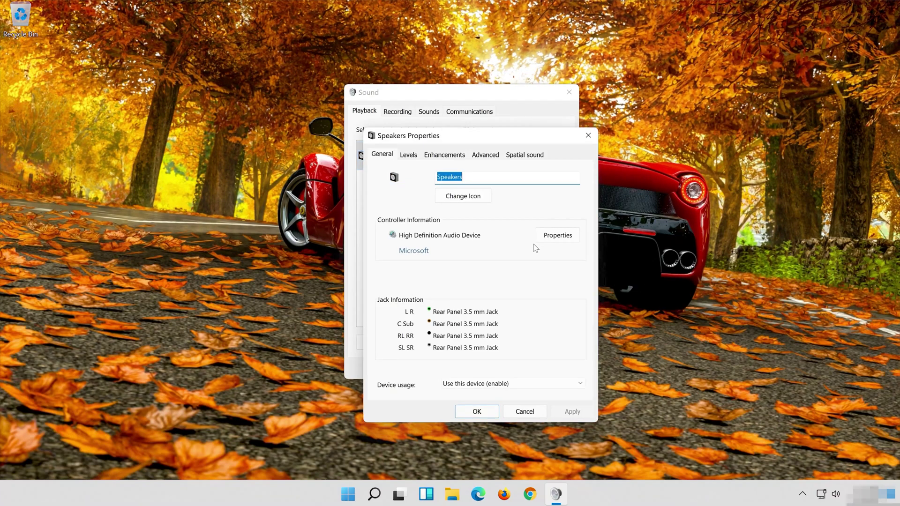
left_click_drag(500, 146, 482, 99)
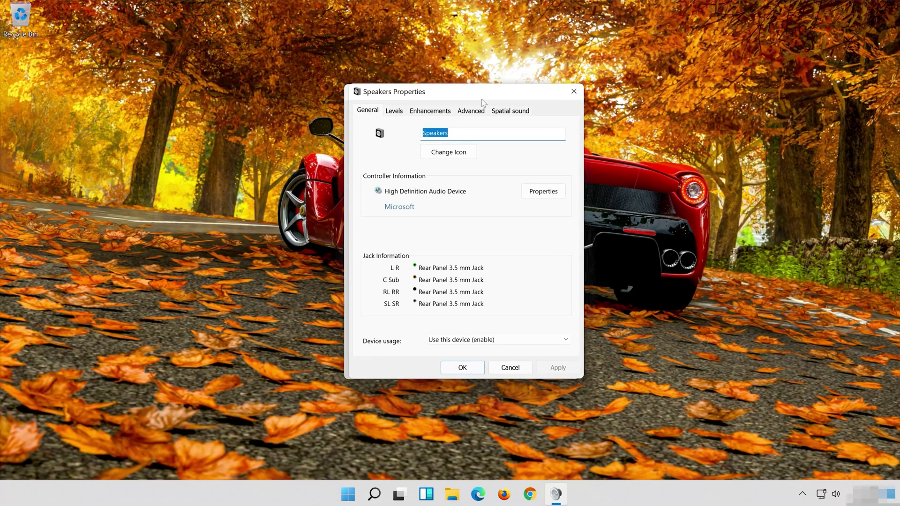
Disable all enhancements for the speakers, apply the change, and close both the properties and Sound dialogs.
left_click(438, 110)
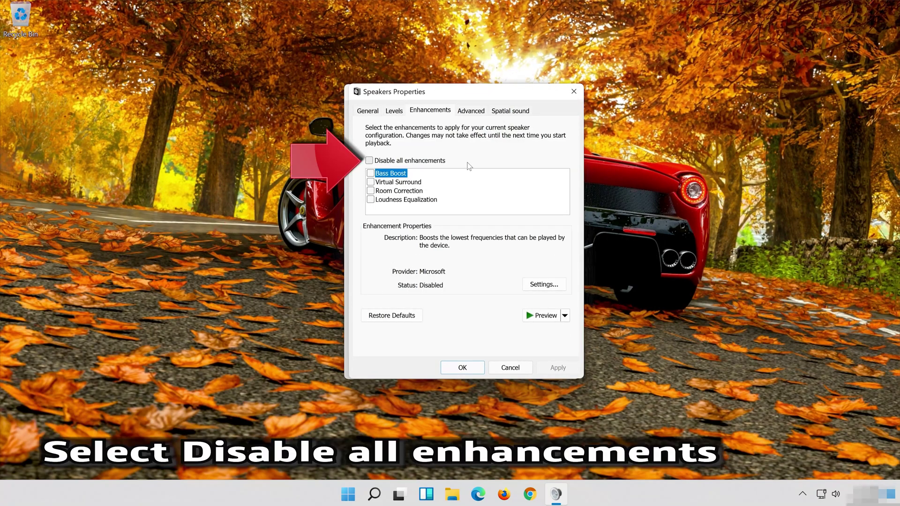
left_click(379, 162)
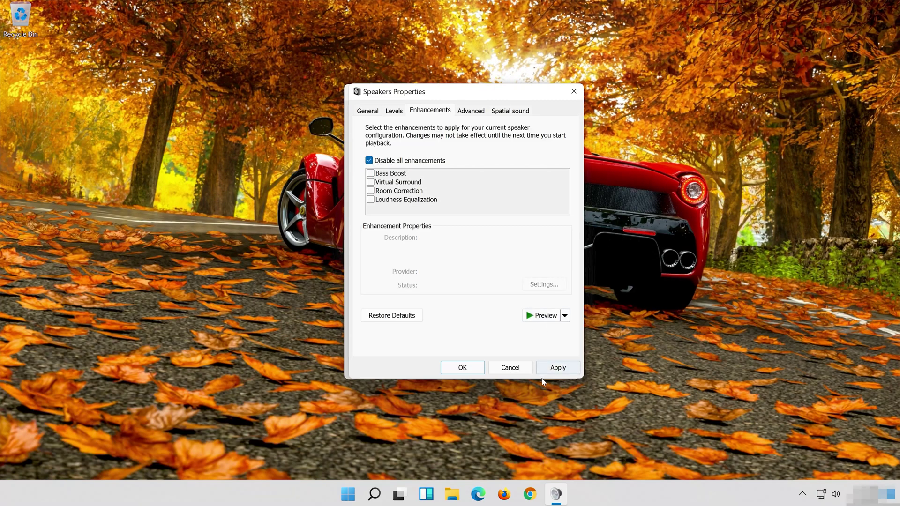
left_click(561, 368)
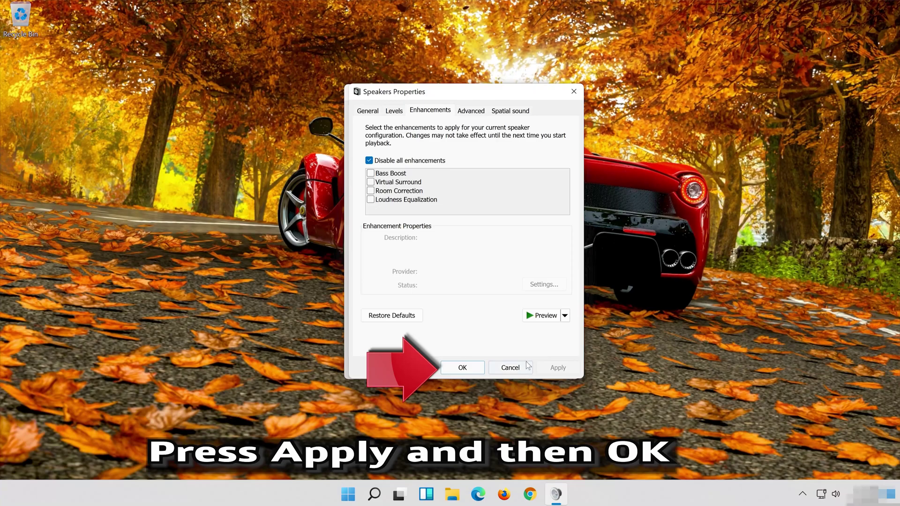
left_click(481, 366)
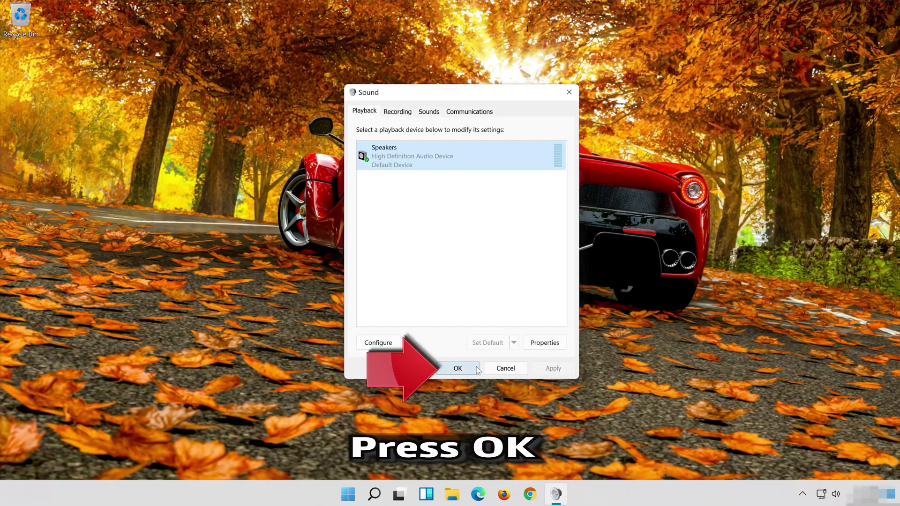
left_click(459, 369)
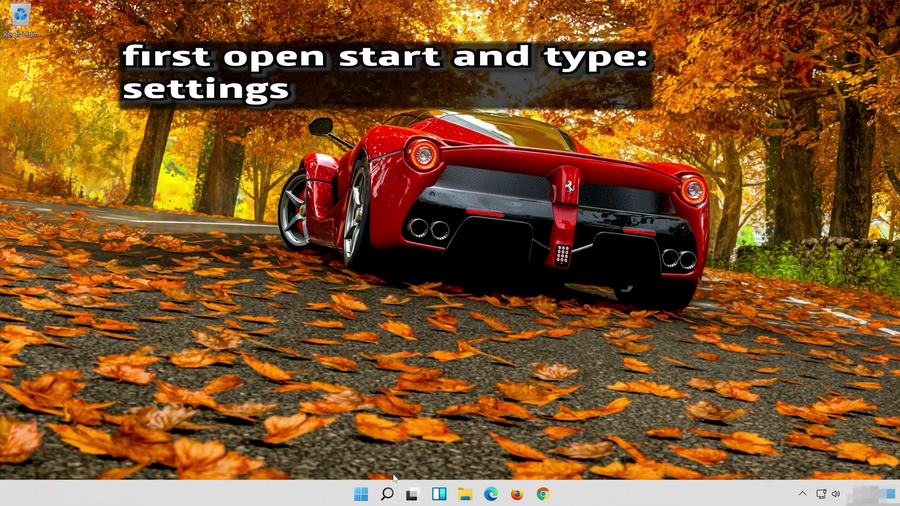
Search Windows for "settings" and open the Settings app.
left_click(386, 496)
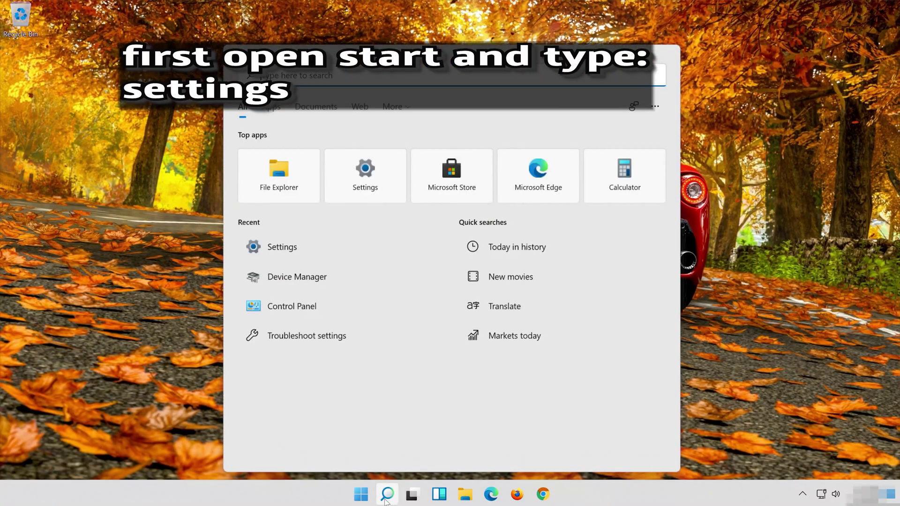
type("settings")
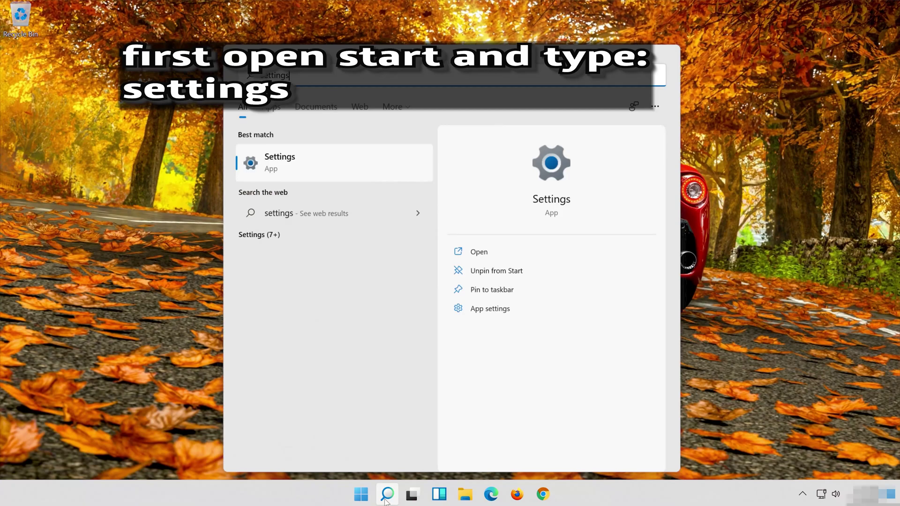
left_click(331, 167)
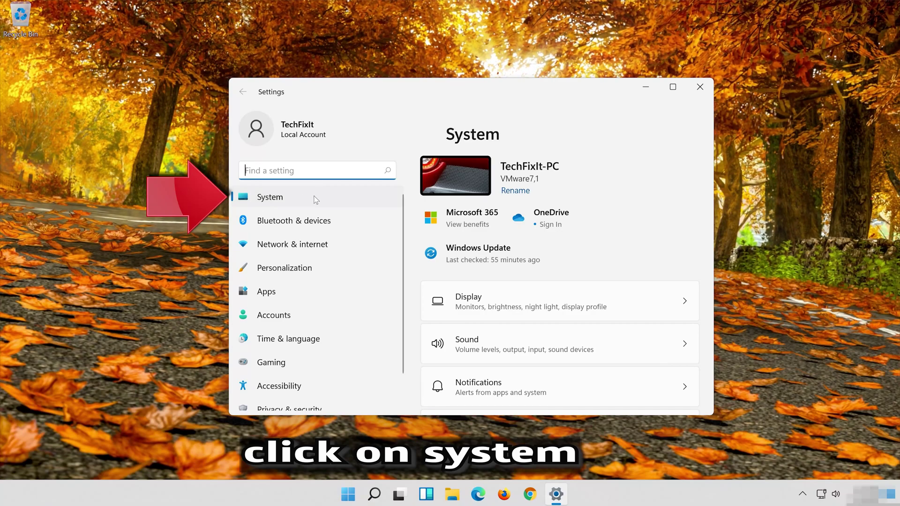
Run the Playing Audio troubleshooter from Other troubleshooters in the System Troubleshoot settings.
left_click(299, 200)
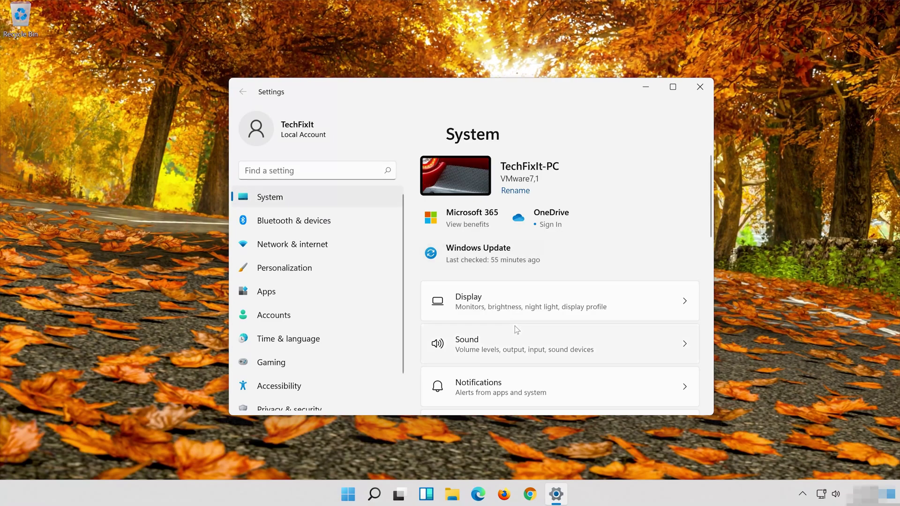
scroll(514, 330, "down", 10)
scroll(509, 332, "down", 2)
scroll(510, 334, "up", 3)
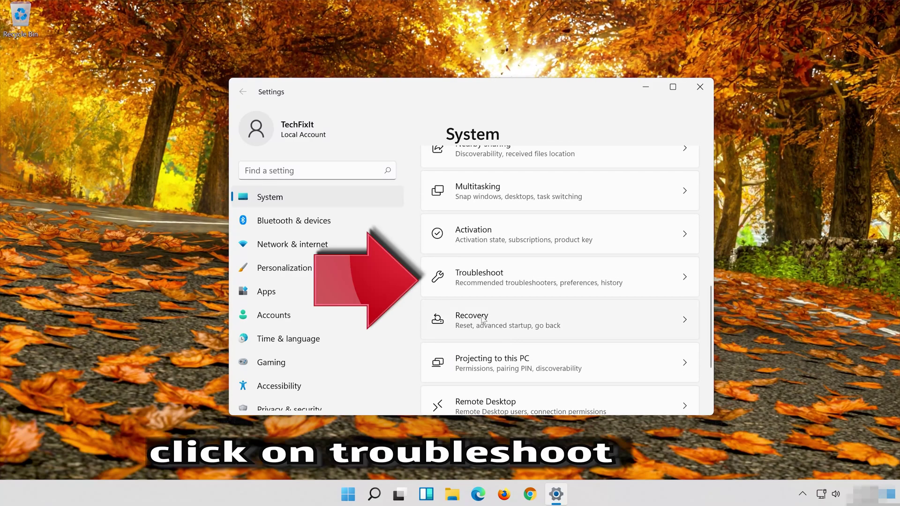
left_click(559, 282)
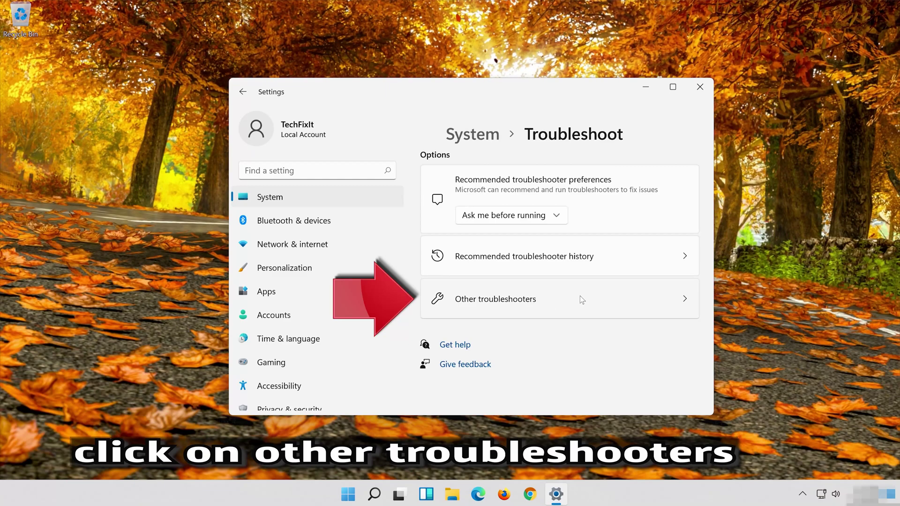
left_click(564, 303)
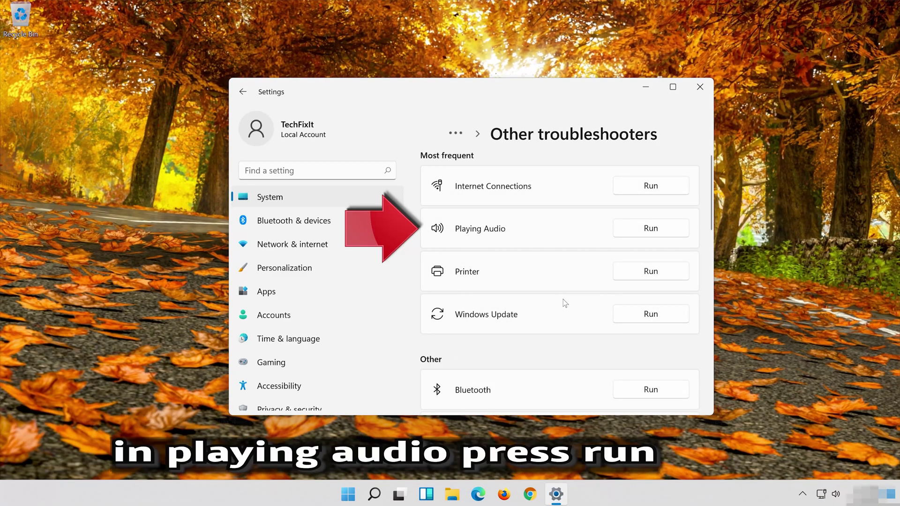
left_click(642, 234)
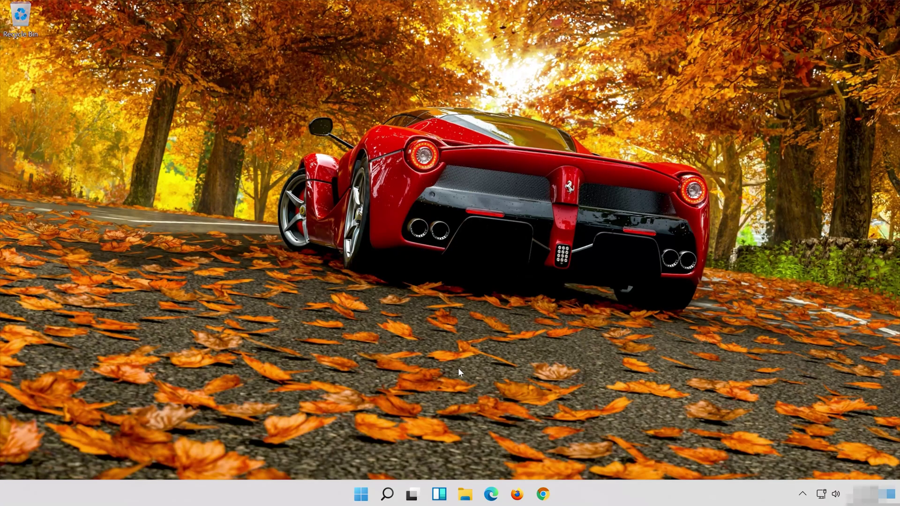
Find Control Panel with a "control panel" search and reopen the Sound dialog from Hardware and Sound.
left_click(387, 494)
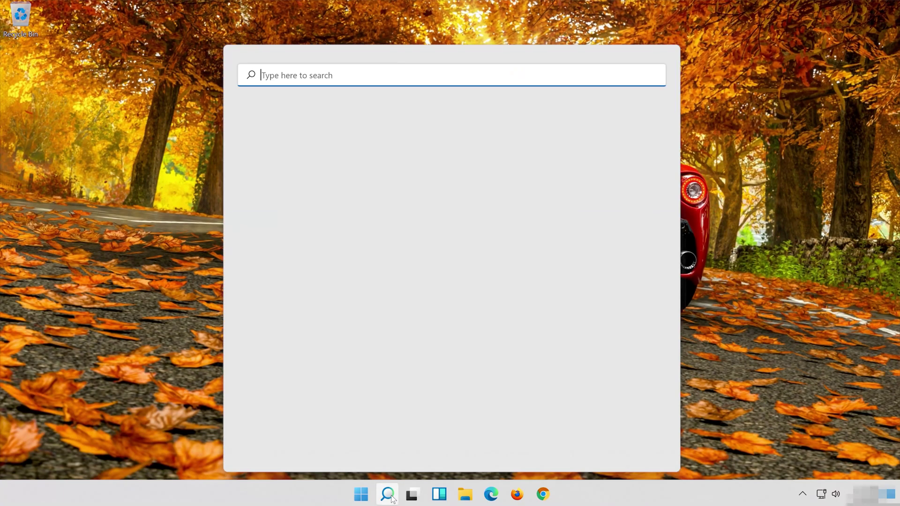
type("cont")
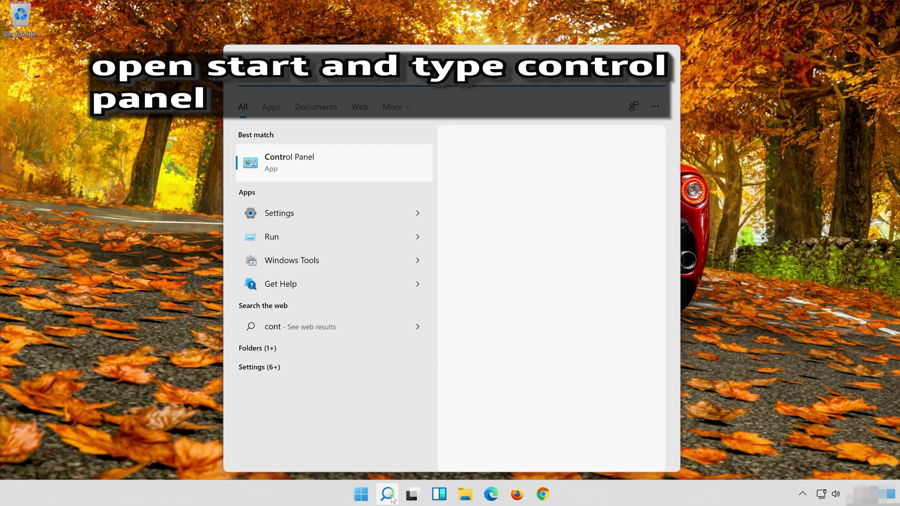
type("rol pane")
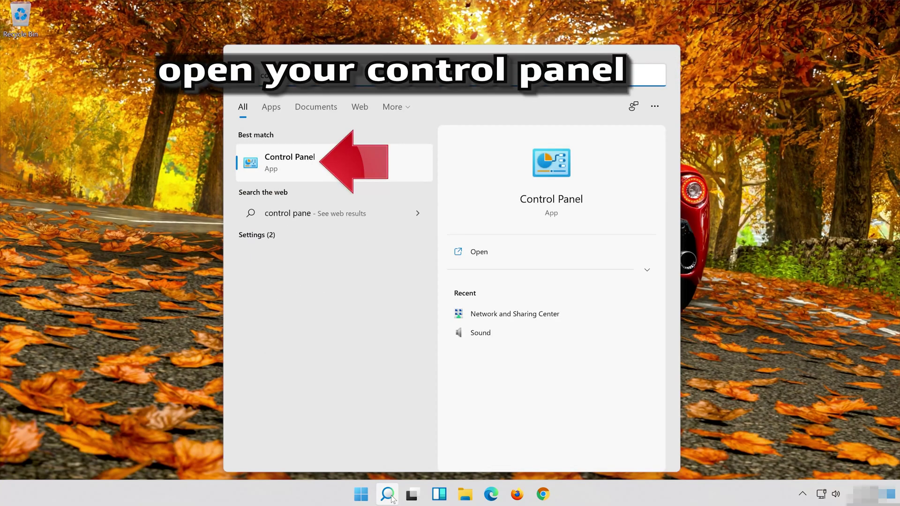
type("l")
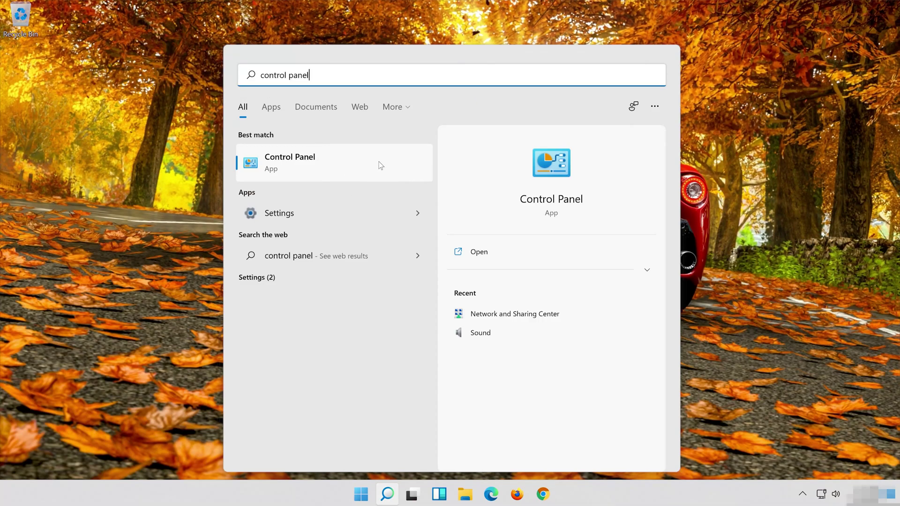
left_click(374, 161)
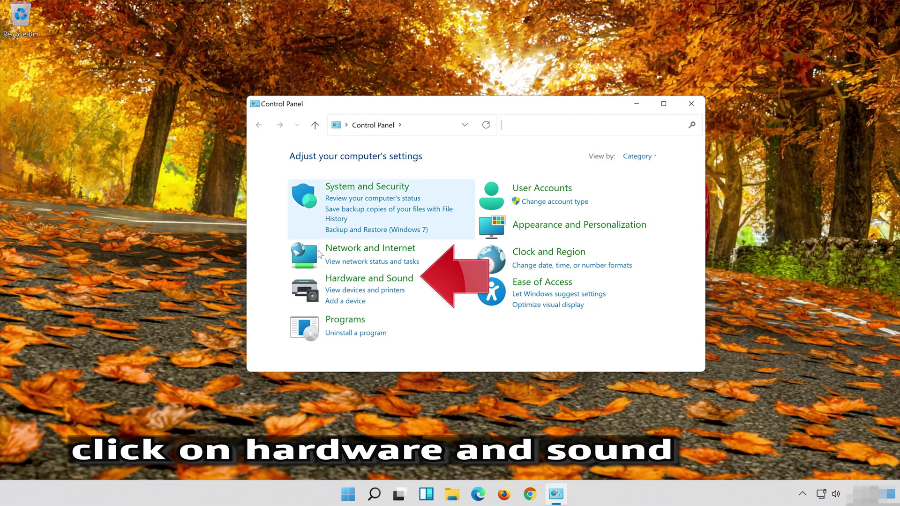
left_click(402, 283)
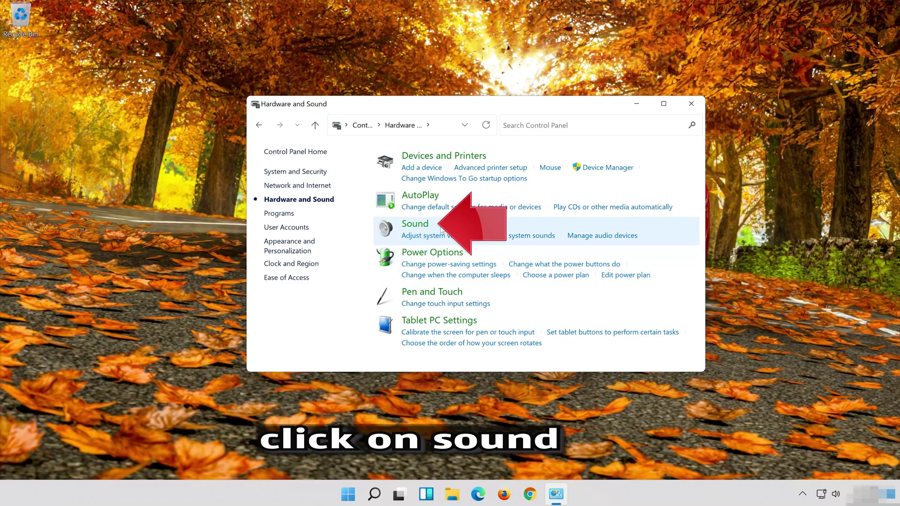
left_click(408, 225)
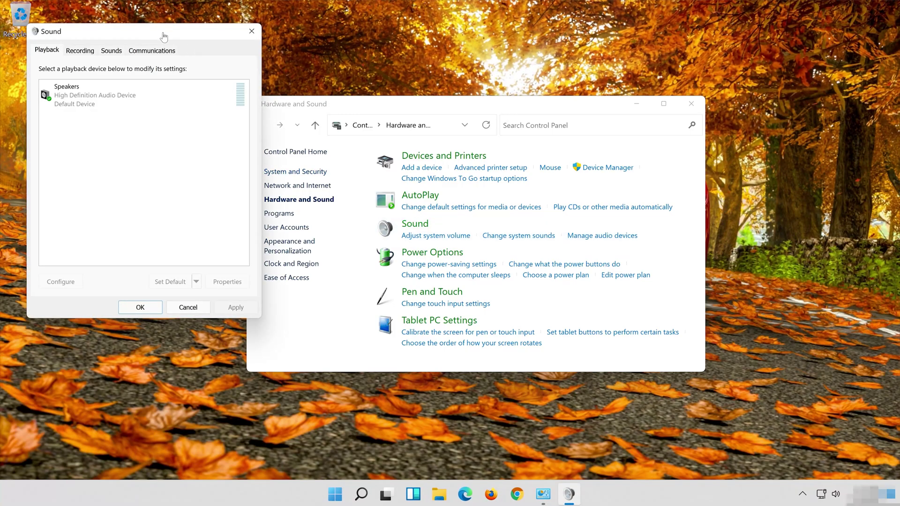
Set the speakers' default format to 16 bit, 48000 Hz (DVD Quality) in their advanced properties, and close both the properties and Sound dialogs.
left_click_drag(165, 35, 487, 86)
left_click(467, 146)
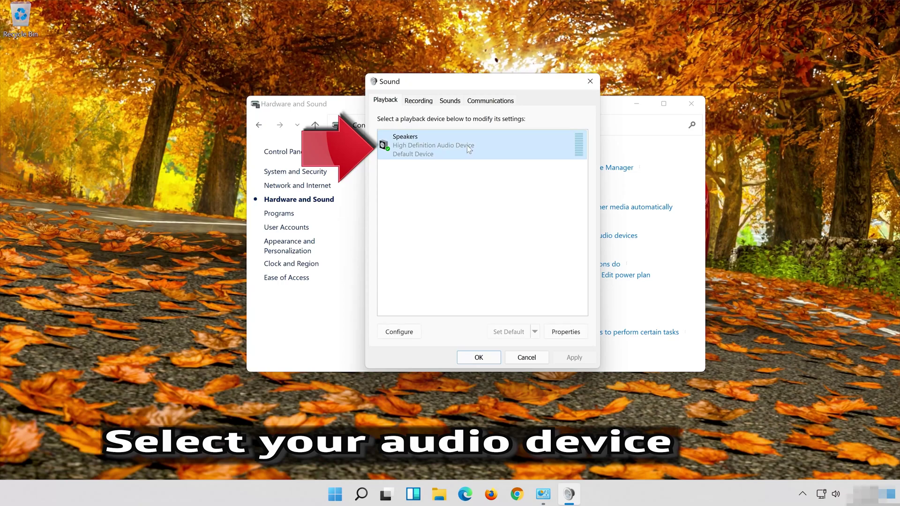
right_click(476, 154)
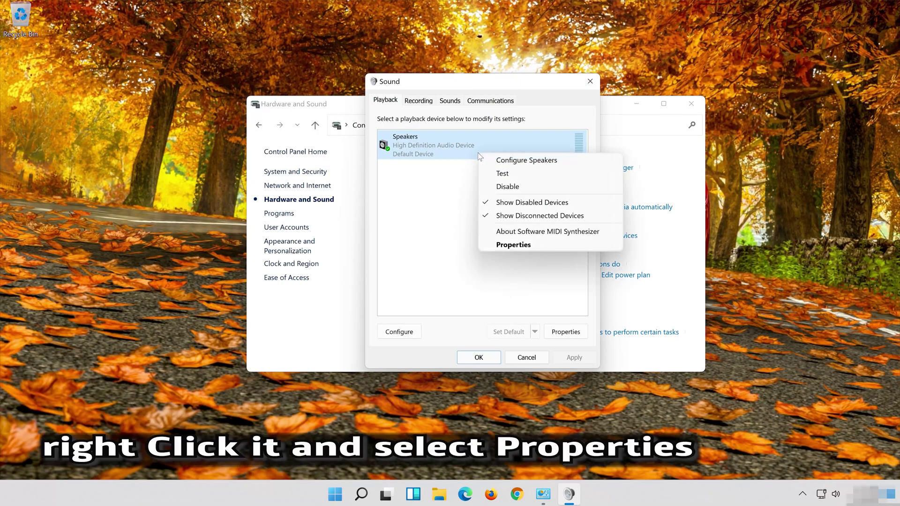
left_click(513, 245)
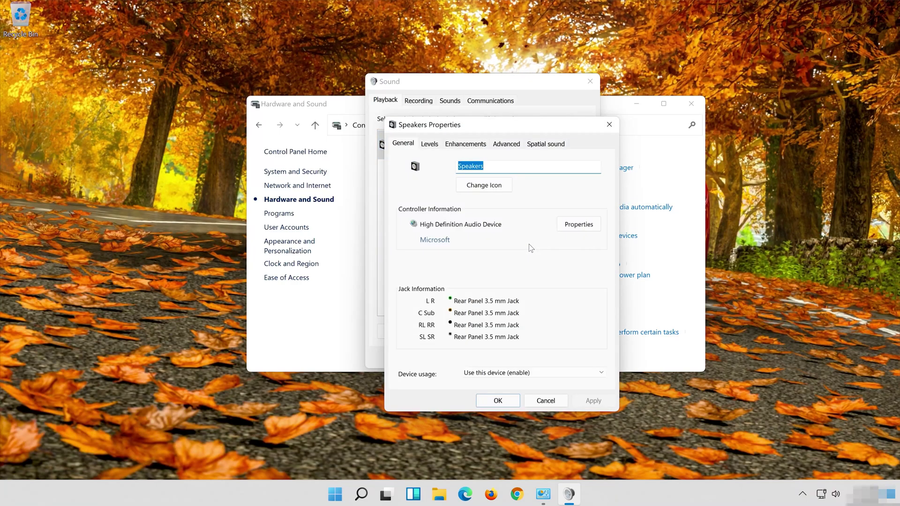
left_click(513, 144)
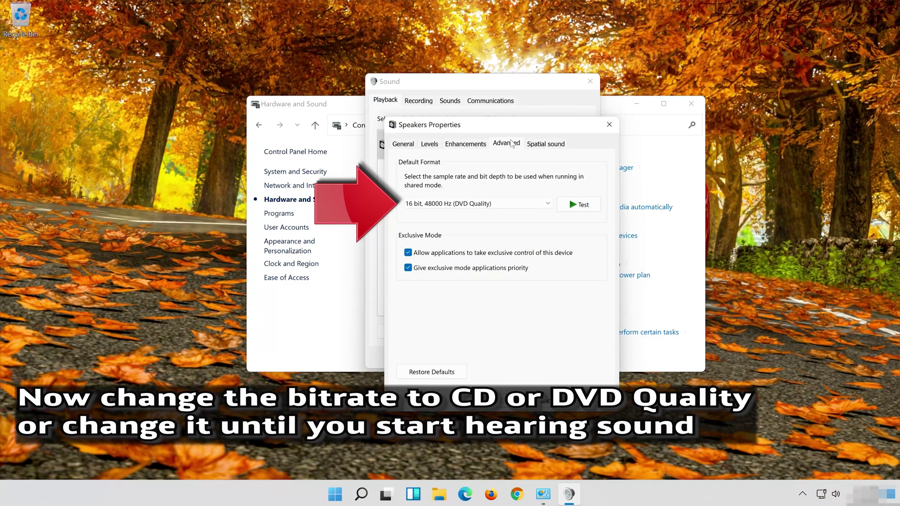
left_click(459, 204)
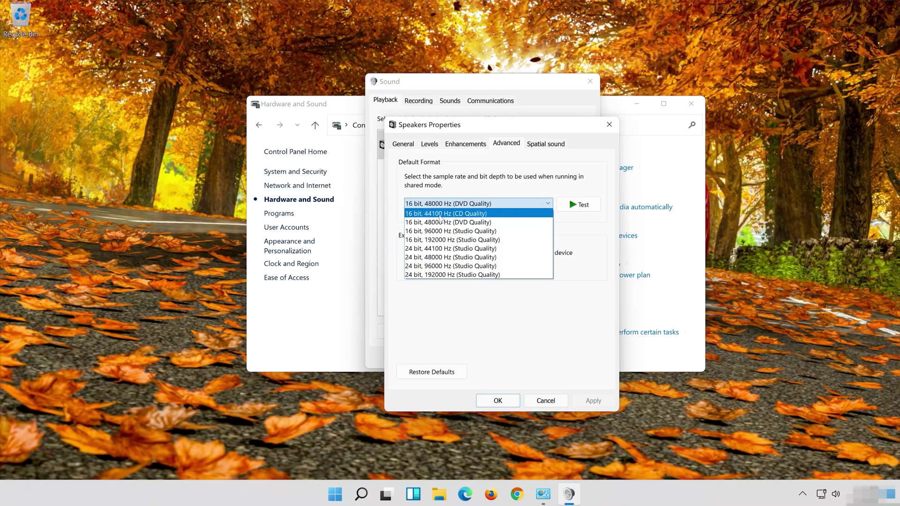
left_click(482, 223)
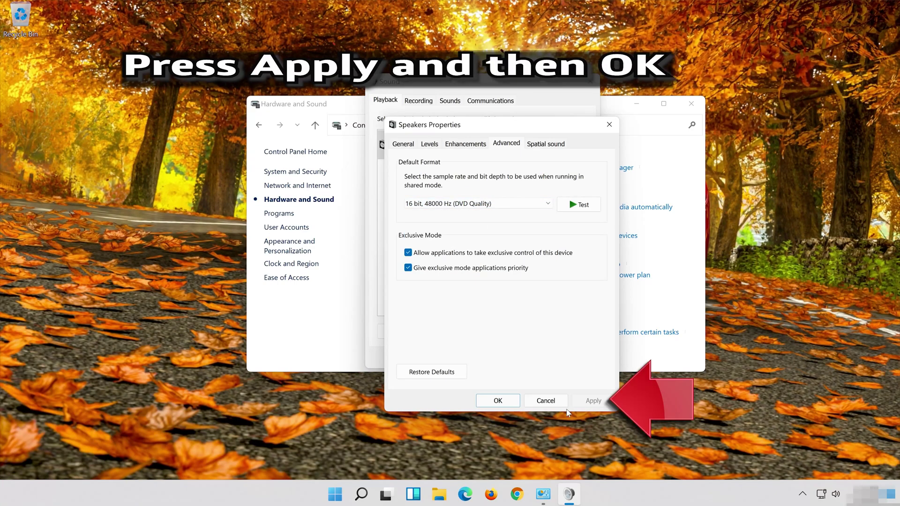
left_click(495, 408)
left_click(494, 406)
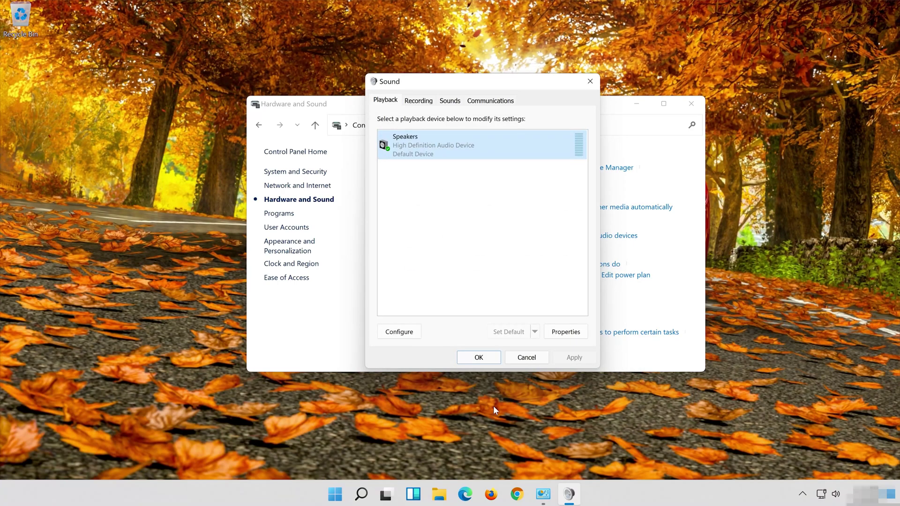
left_click(466, 358)
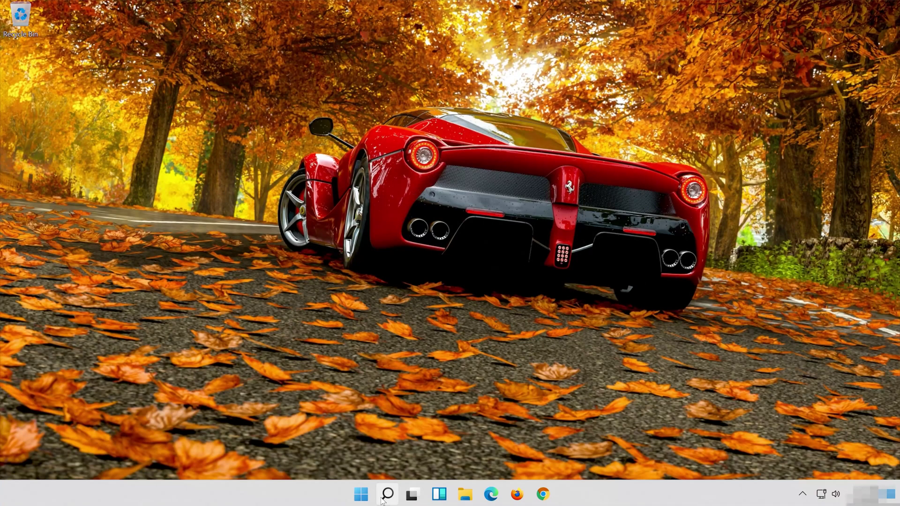
Search Windows for "device manager" and open Device Manager.
left_click(388, 493)
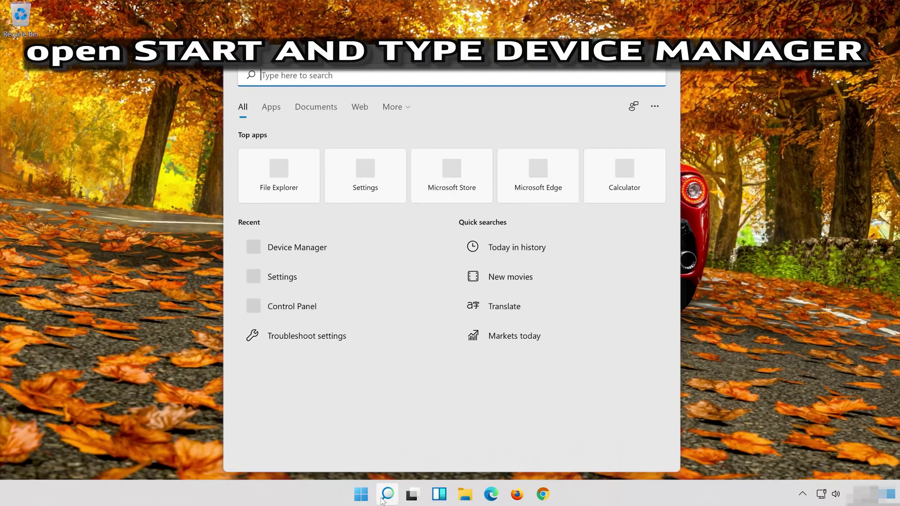
type("device m")
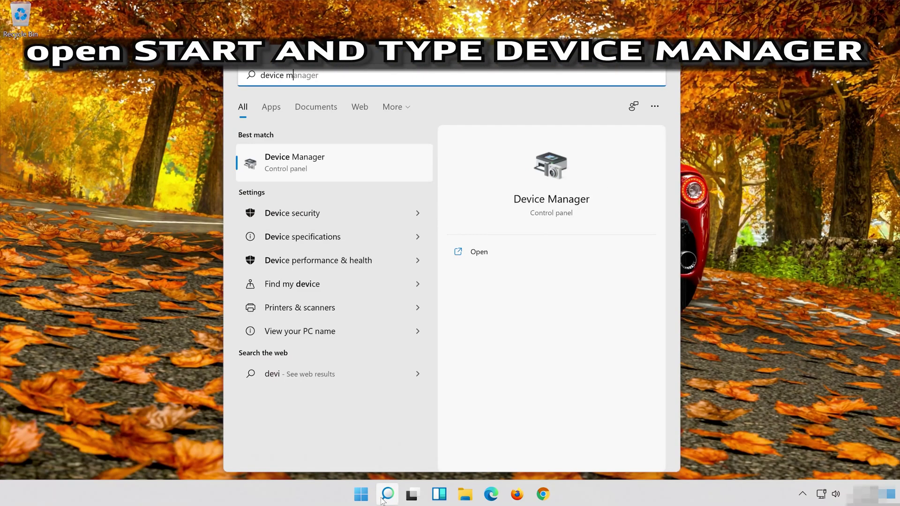
type("anager")
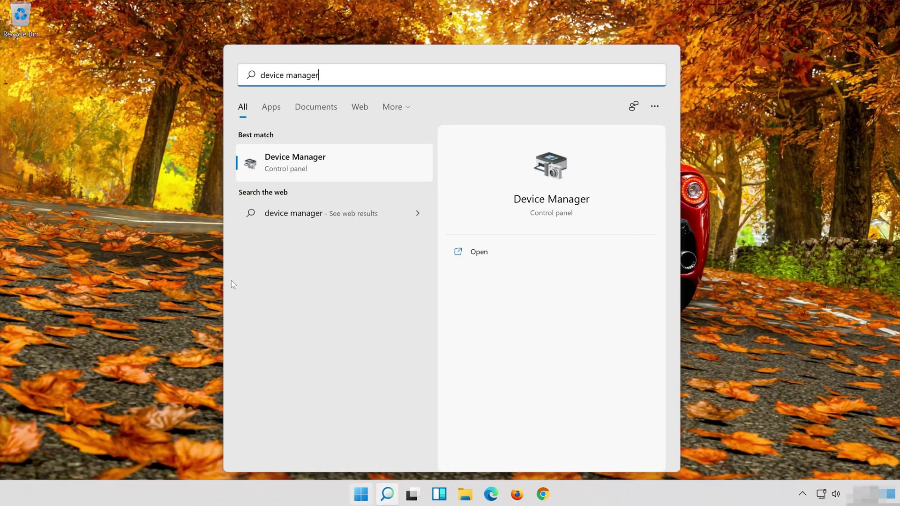
left_click(336, 171)
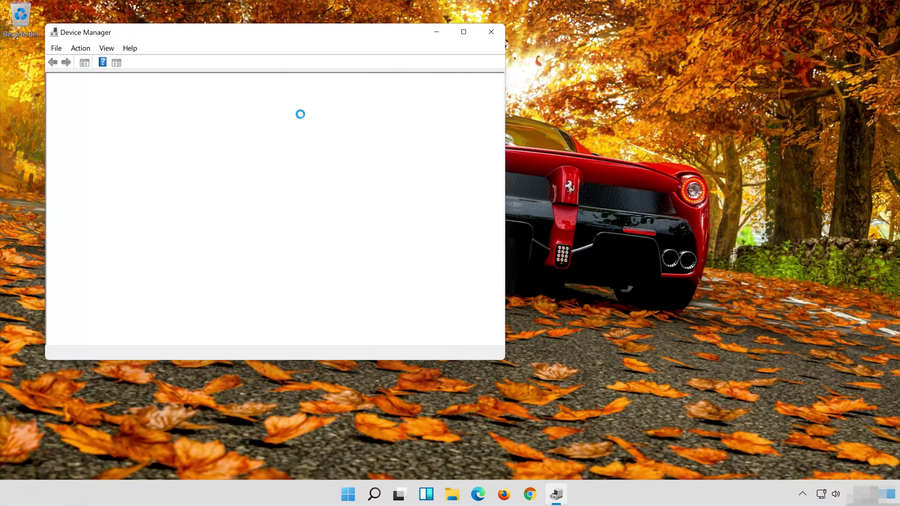
left_click_drag(208, 36, 440, 71)
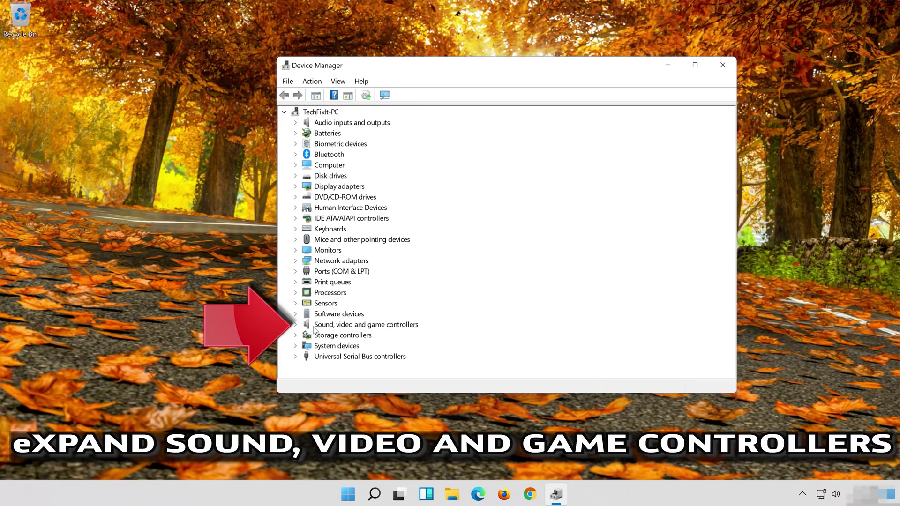
Open the driver properties of the High Definition Audio Device under Sound, video and game controllers.
left_click(295, 324)
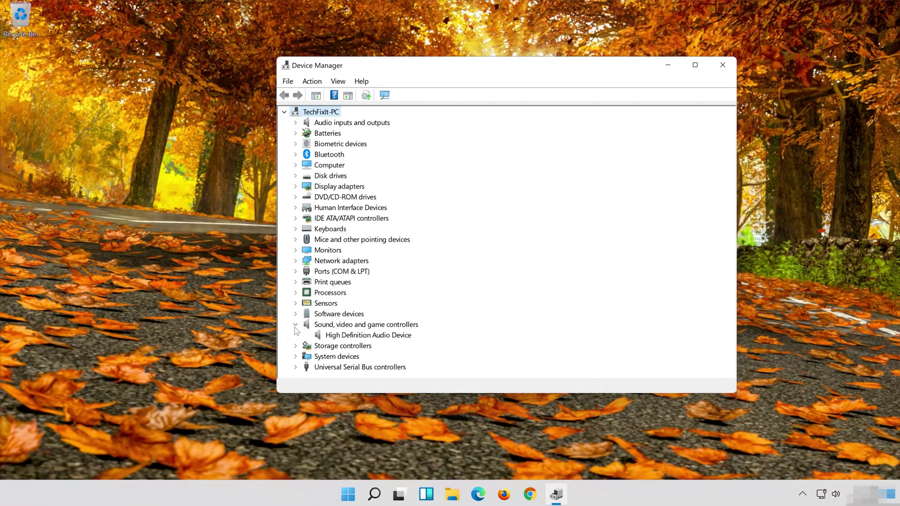
left_click(333, 336)
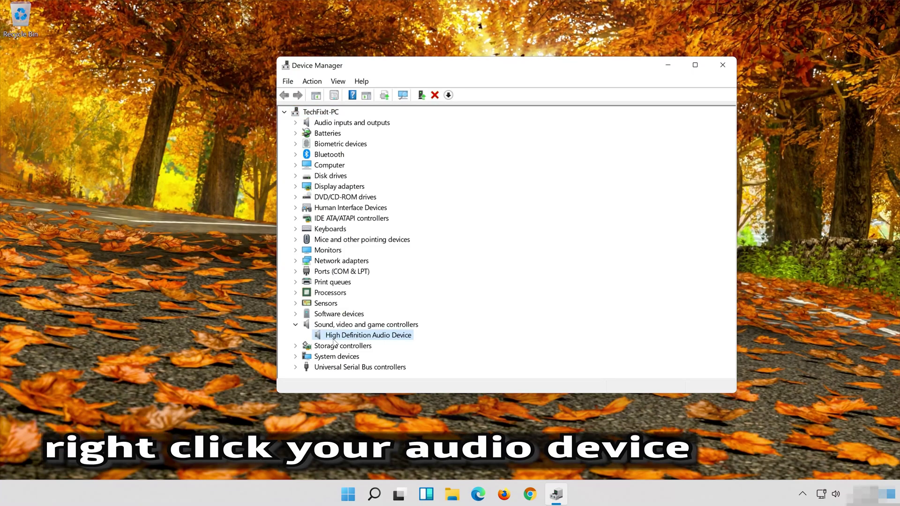
right_click(402, 341)
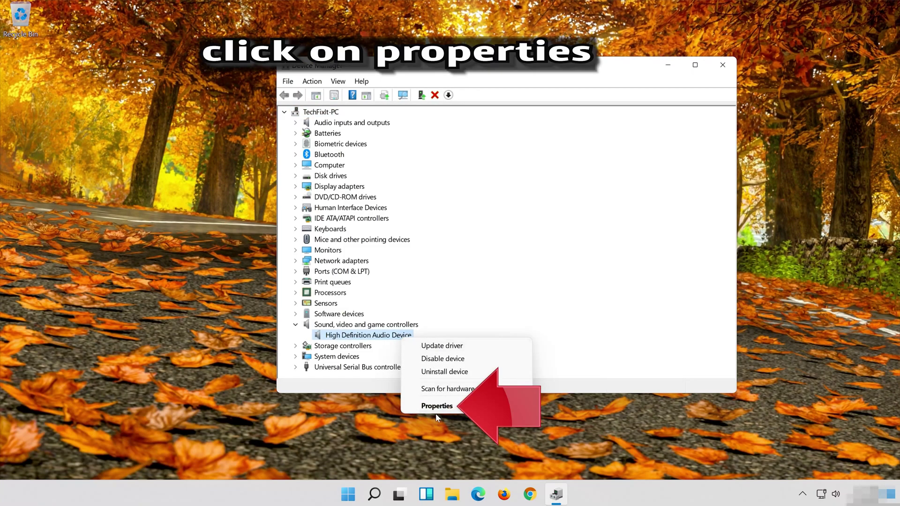
left_click(471, 406)
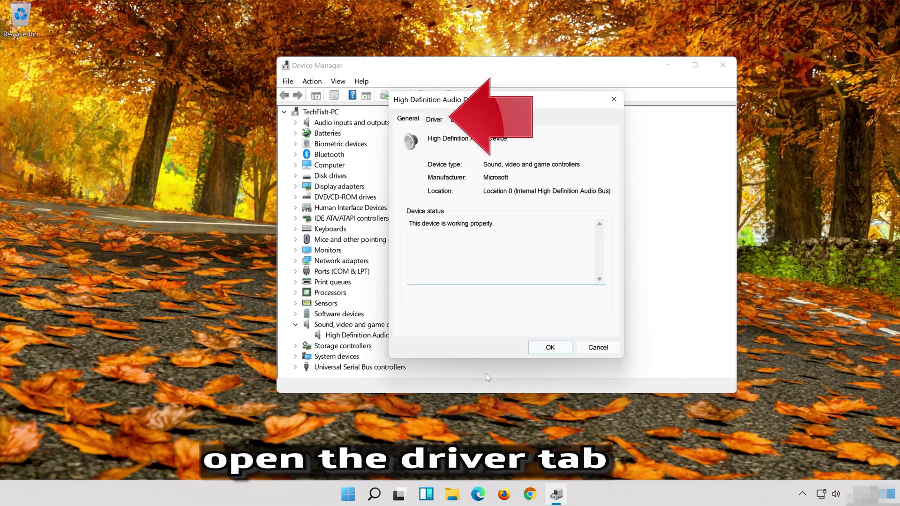
left_click(434, 120)
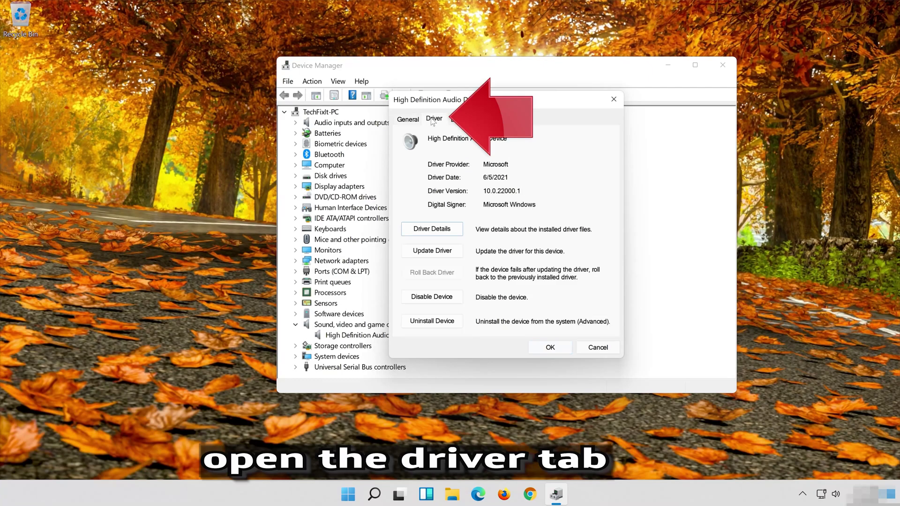
Update the driver manually by picking High Definition Audio Device from the drivers available on the computer, and accept installing it.
left_click(434, 258)
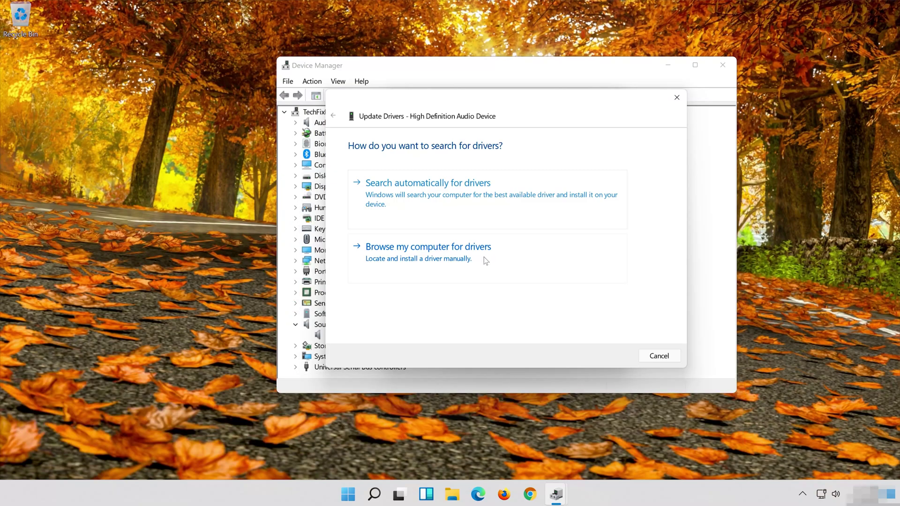
left_click(483, 257)
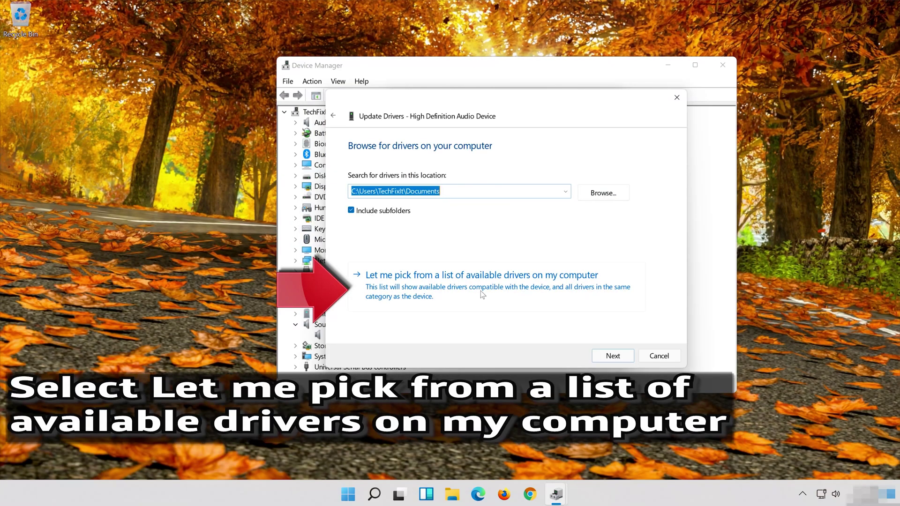
left_click(441, 295)
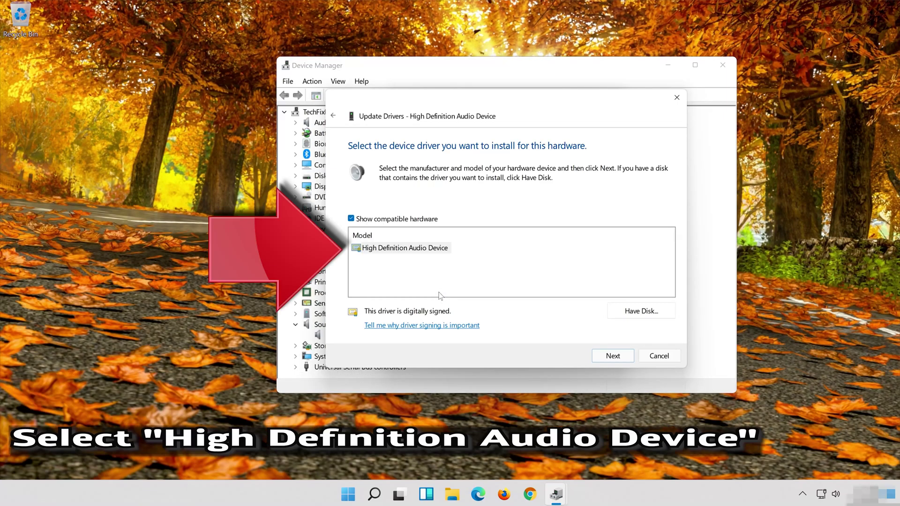
left_click(424, 250)
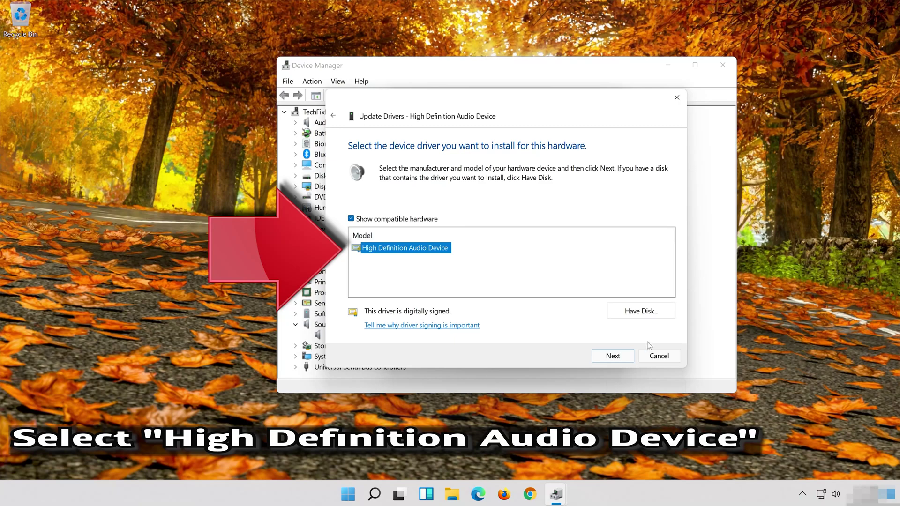
left_click(622, 359)
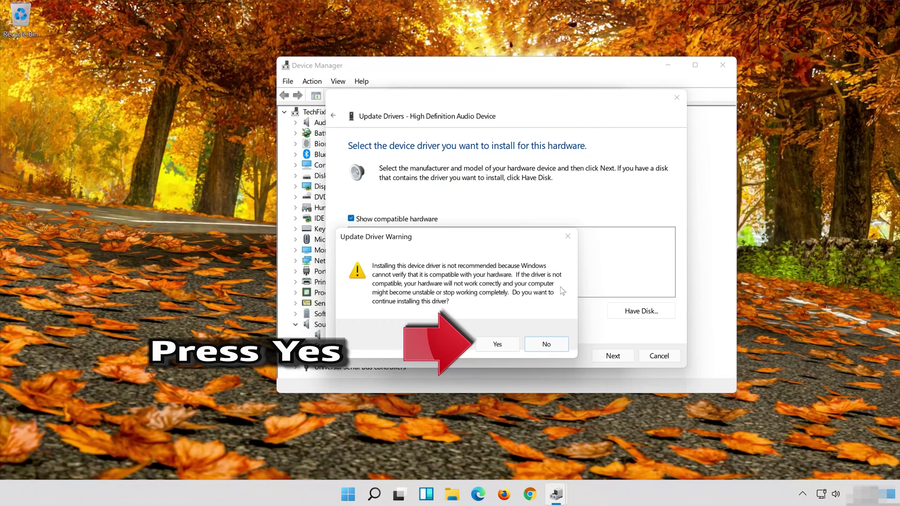
left_click(497, 345)
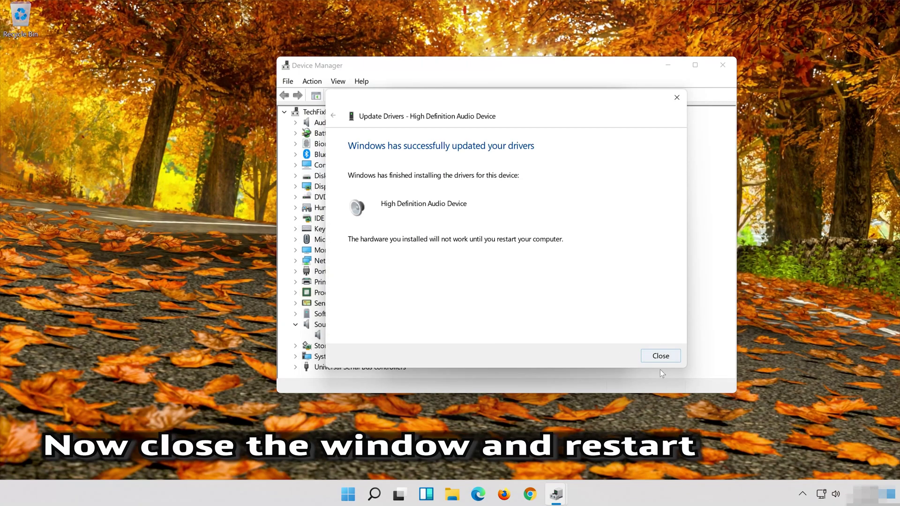
Close the driver update and device properties windows, and restart the computer.
left_click(661, 355)
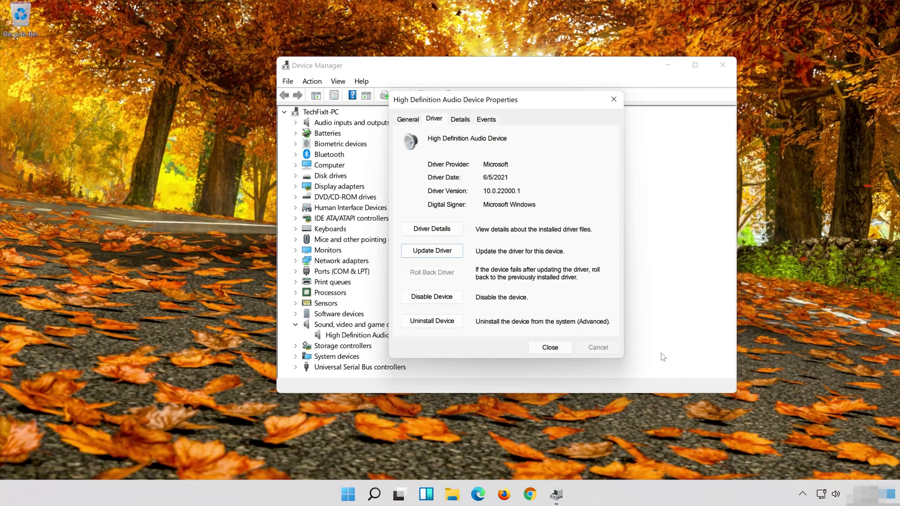
left_click(549, 348)
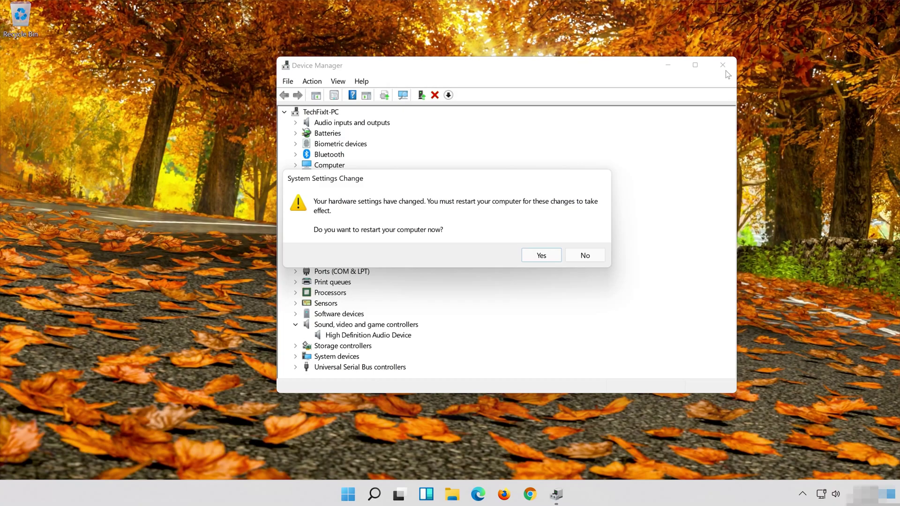
left_click(541, 256)
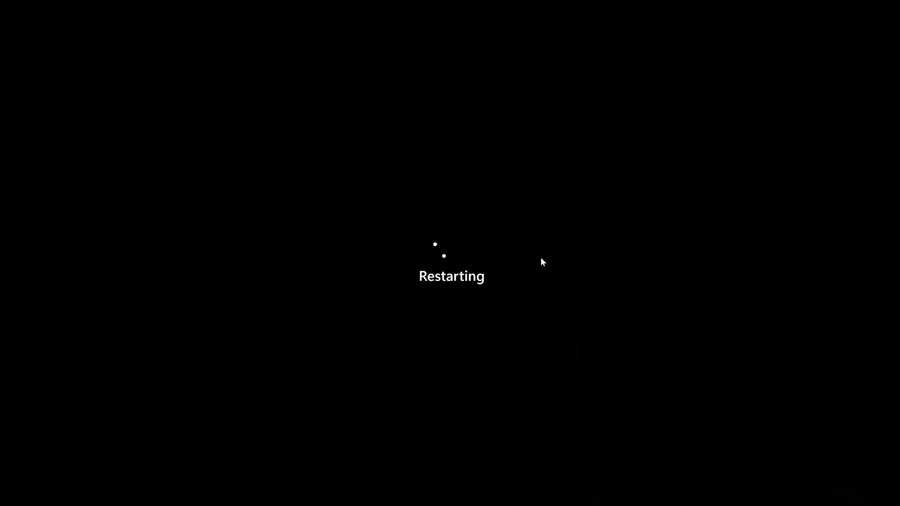